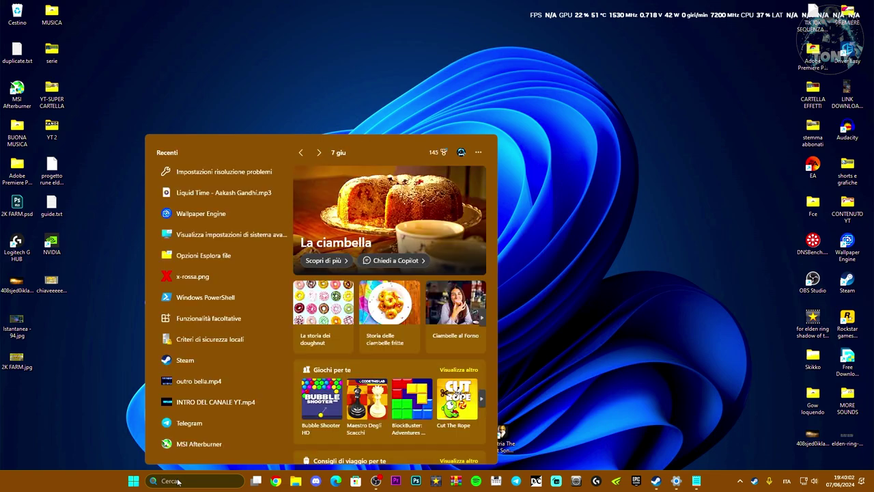
Step: Open Device Manager (Gestione dispositivi) and collapse the network adapters category (Schede di rete)
text(gestione attività)
click(194, 225)
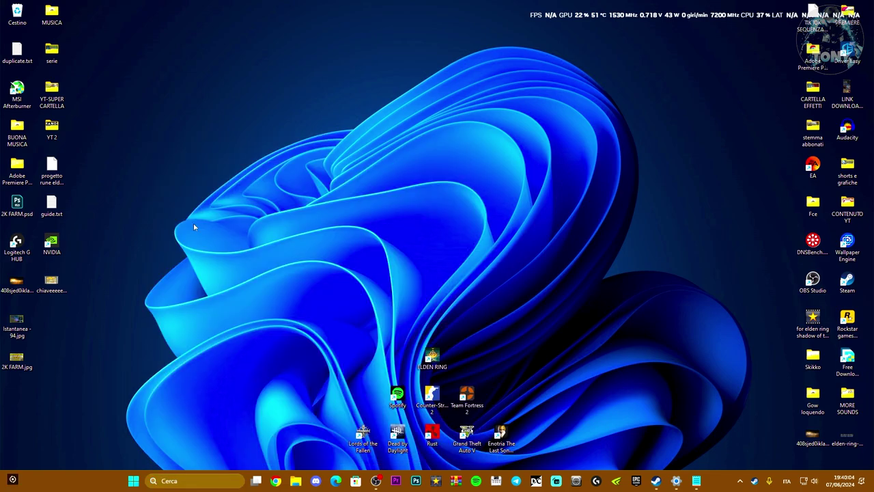
drag(203, 34, 366, 50)
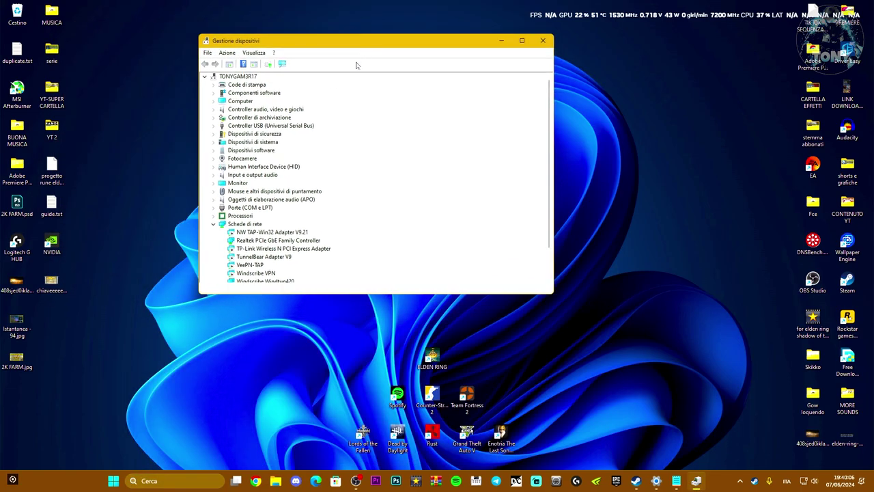
scroll(234, 207, down, 2)
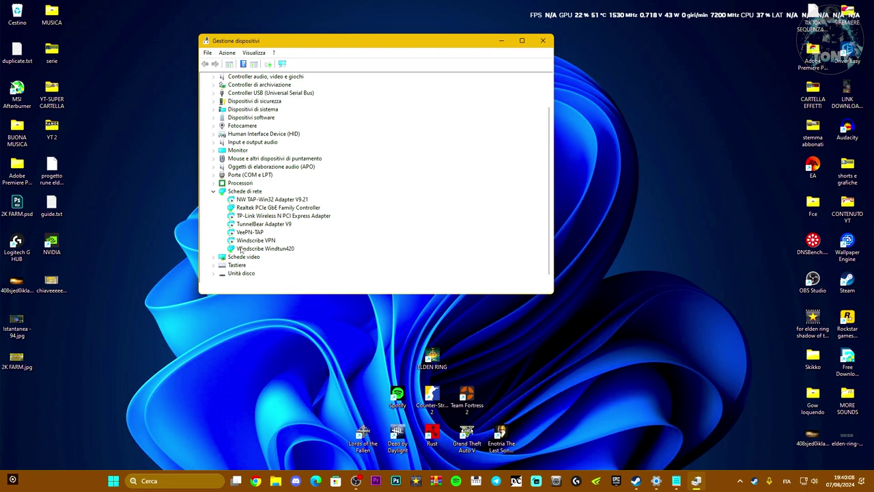
click(213, 191)
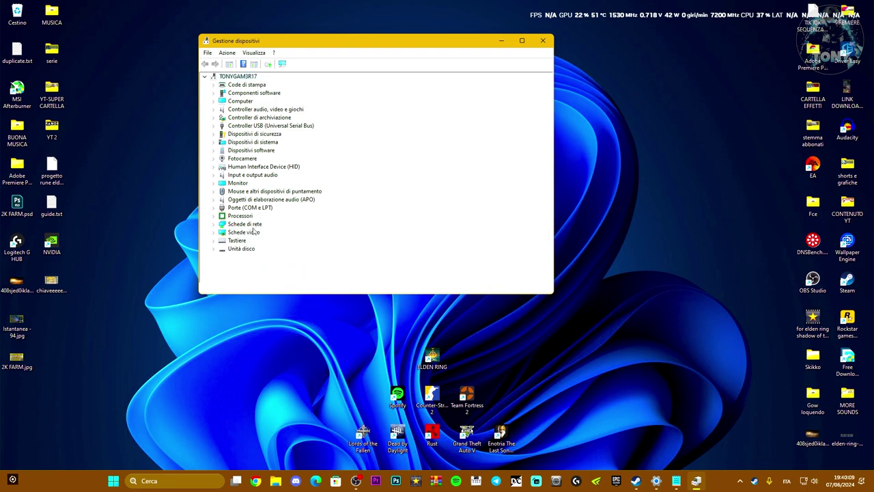
Step: Examine the devices under Input e output audio and the available actions for the FxSound Audio Enhancer speakers, then collapse the category
click(213, 175)
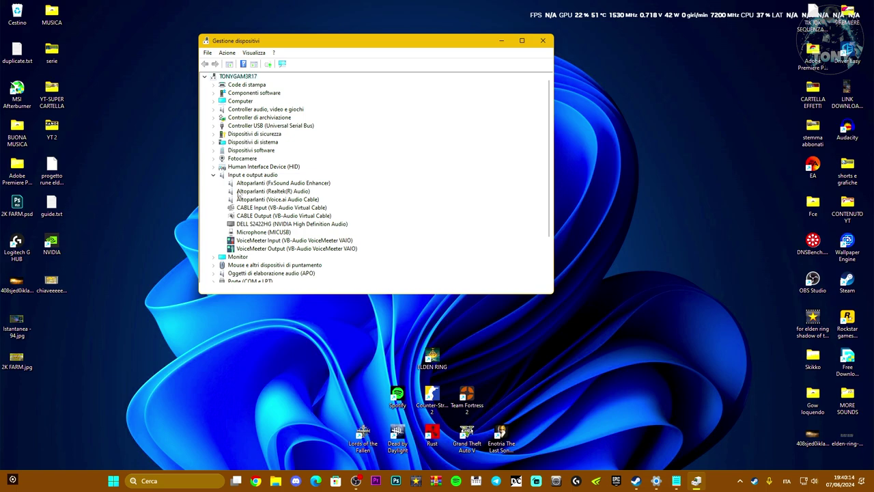
click(253, 199)
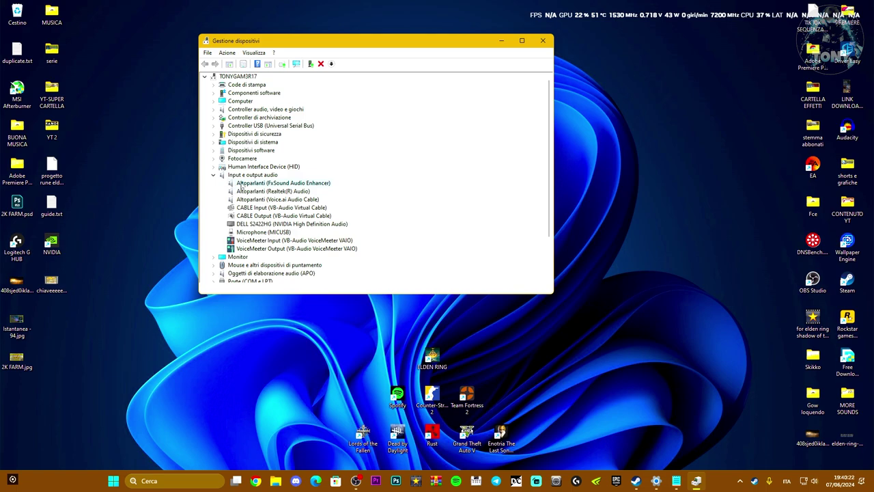
right_click(240, 184)
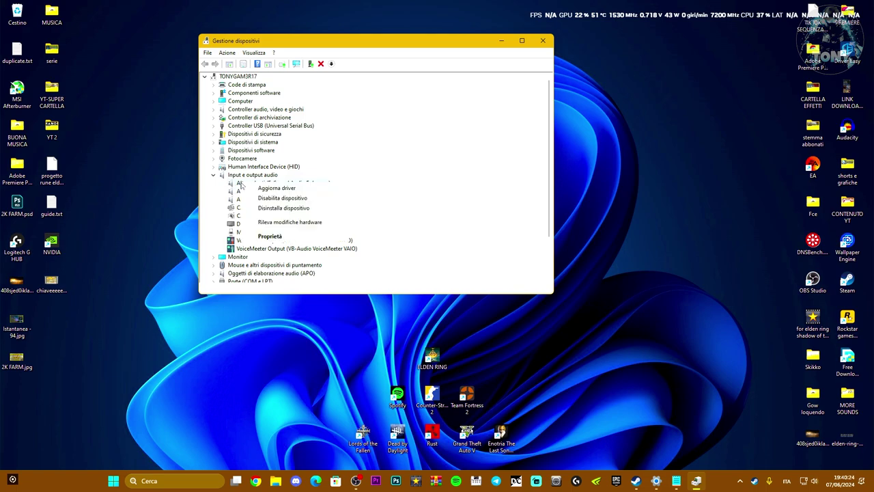
click(208, 196)
click(214, 175)
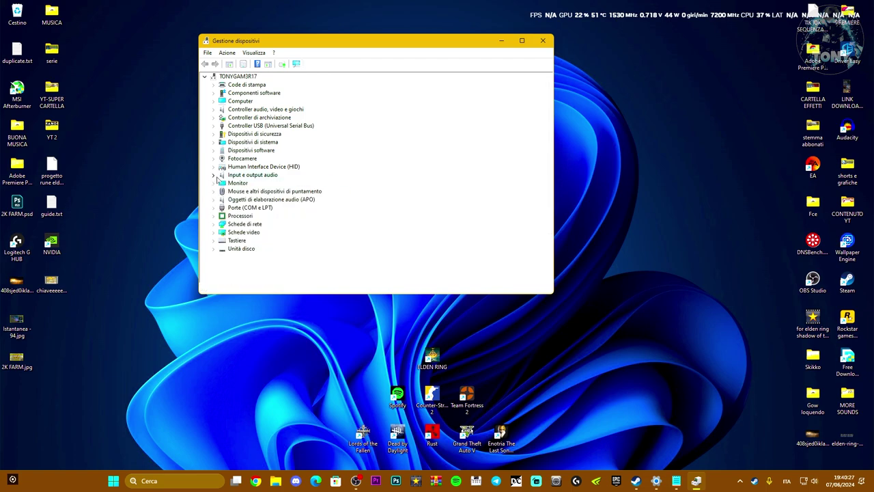
Step: Expand Controller audio, video e giochi and start a driver update for the MICUSB device
click(215, 111)
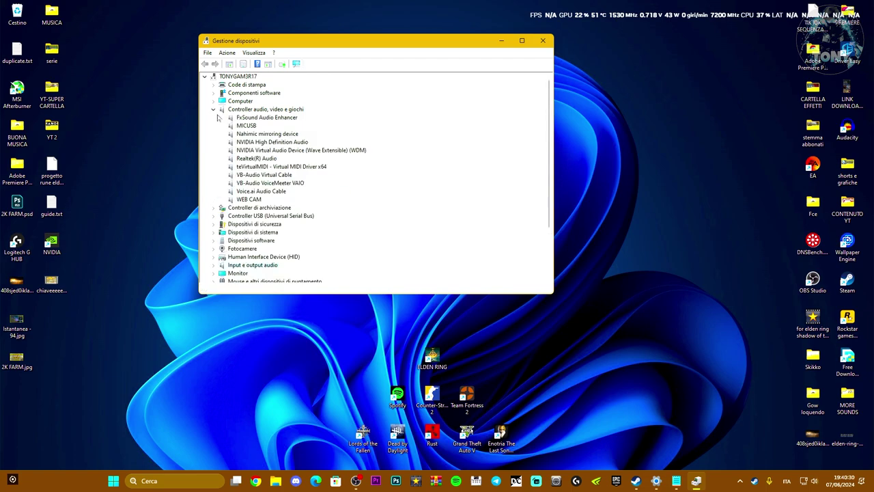
click(249, 199)
click(267, 157)
right_click(238, 127)
click(267, 134)
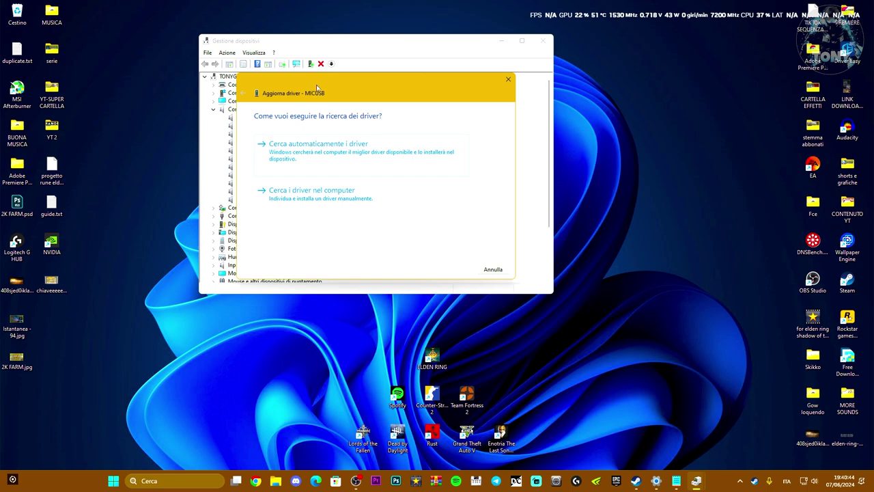
Step: Choose the compatible USB Speakers model from the drivers available on the computer and install it for MICUSB
drag(316, 87, 582, 98)
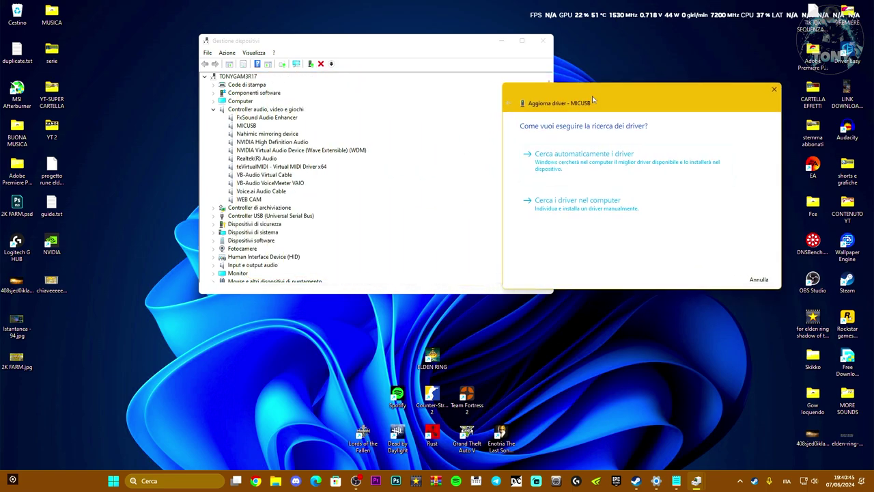
click(577, 205)
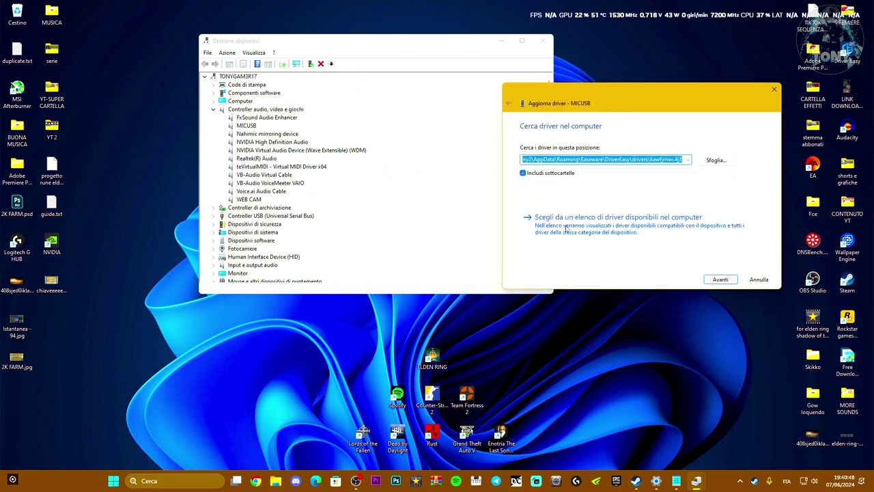
click(566, 228)
click(547, 203)
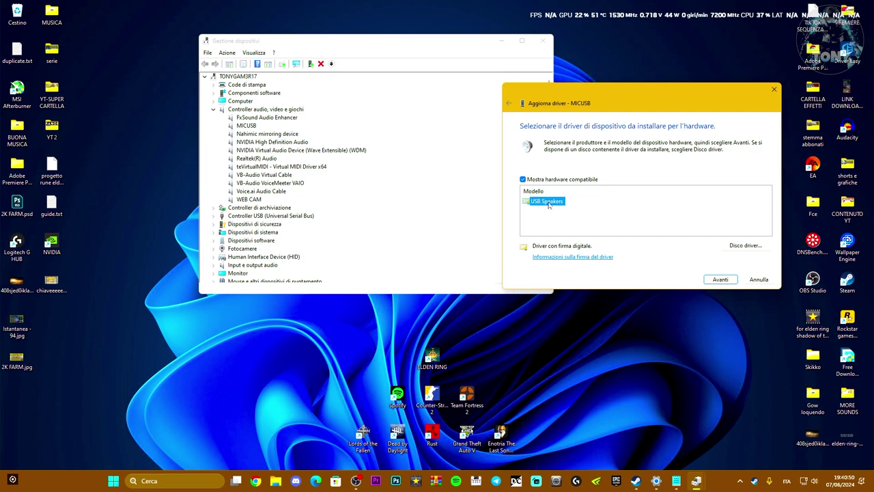
click(718, 280)
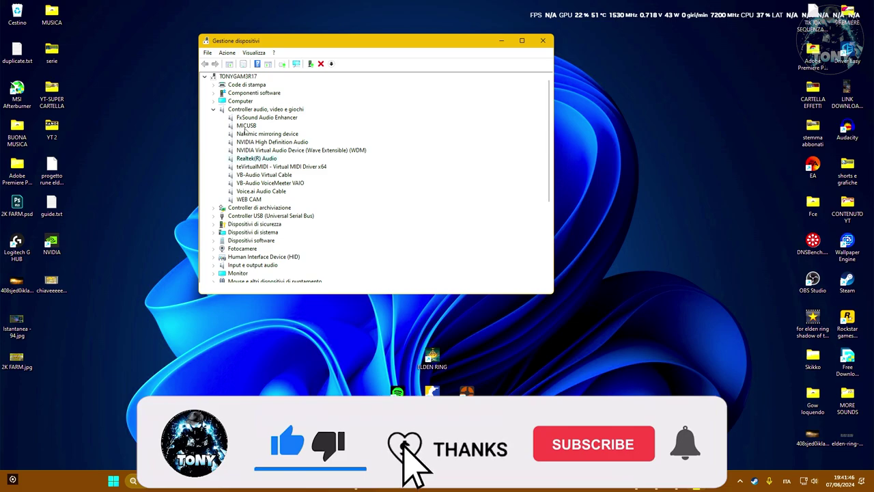
Step: Collapse Controller audio, video e giochi and close Device Manager
right_click(244, 160)
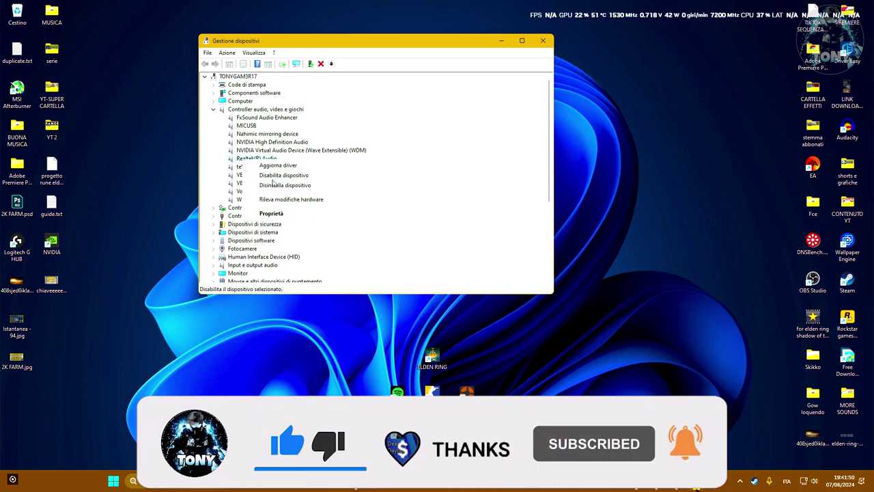
click(253, 166)
click(213, 111)
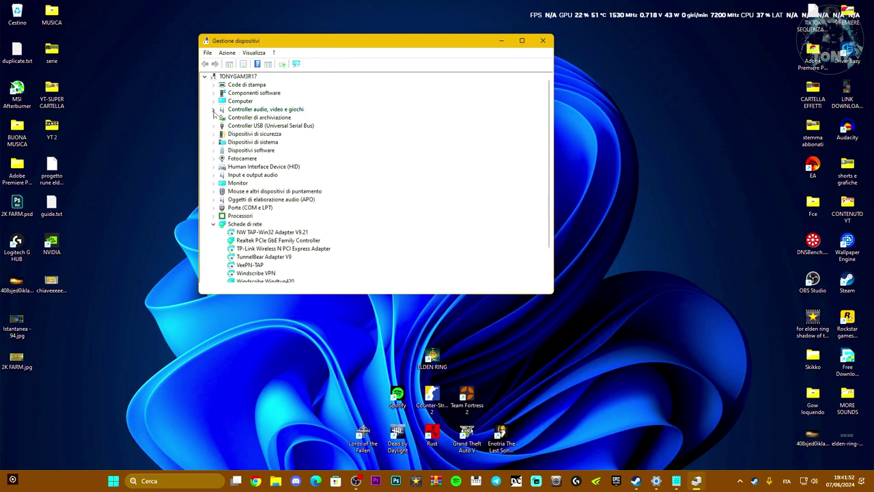
click(542, 41)
Step: Search Windows for mmsys.cpl and open the Audio control panel
click(204, 480)
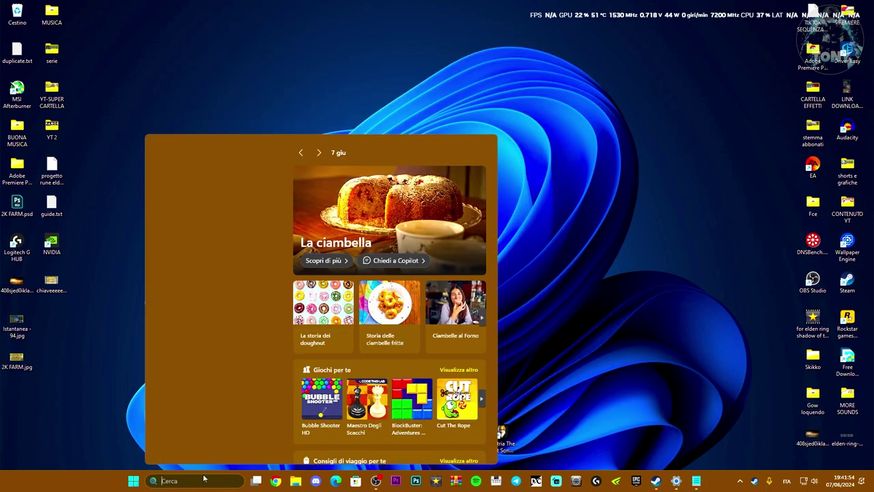
text(mm)
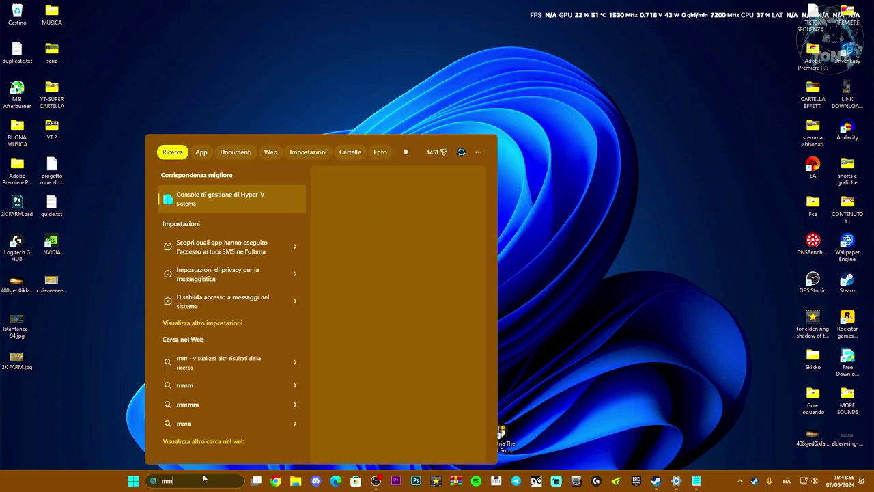
text(seys)
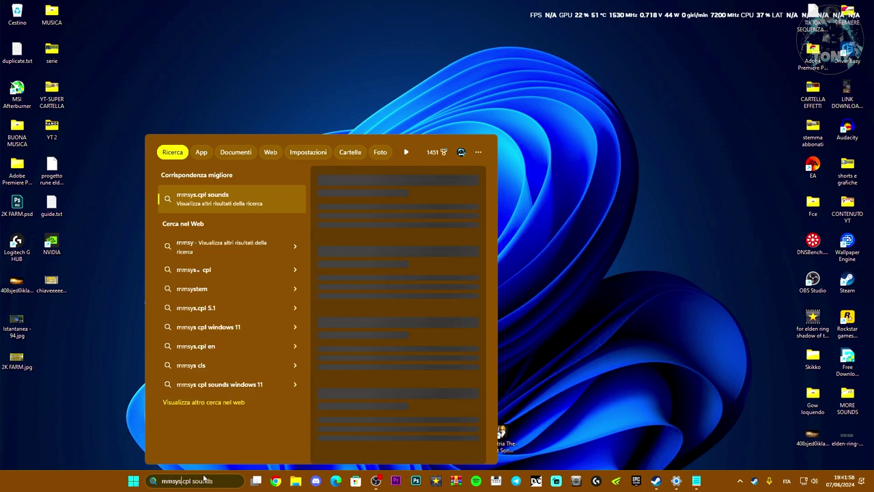
key(BackSpace)
key(BackSpace)
key(BackSpace)
key(BackSpace)
key(BackSpace)
key(BackSpace)
key(BackSpace)
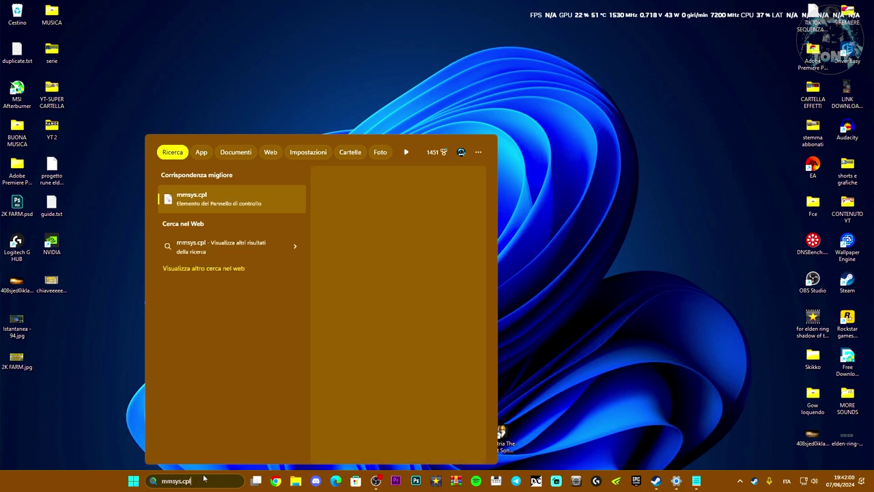
key(Return)
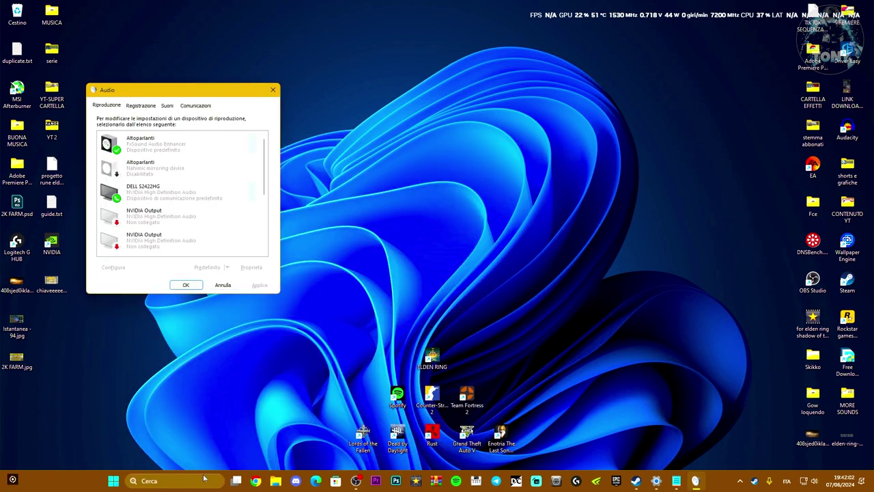
Step: Try to enable the disabled Nahimic mirroring device speakers among the playback devices
drag(180, 95, 412, 113)
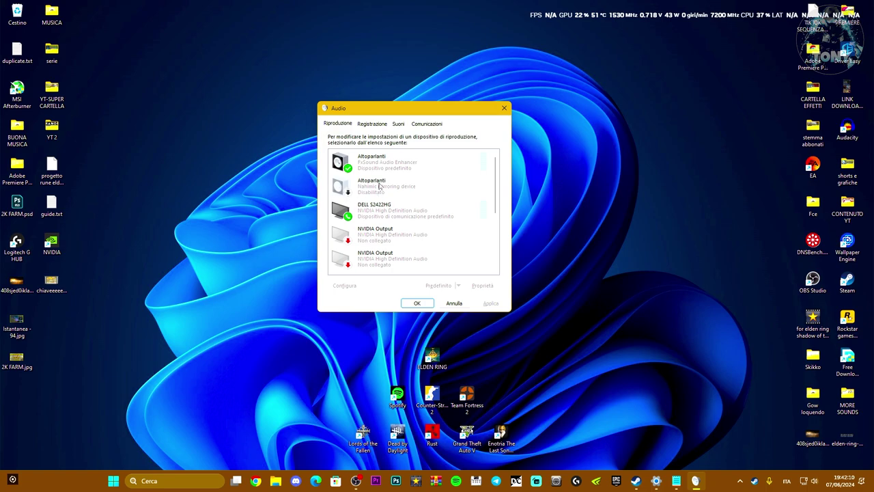
right_click(371, 190)
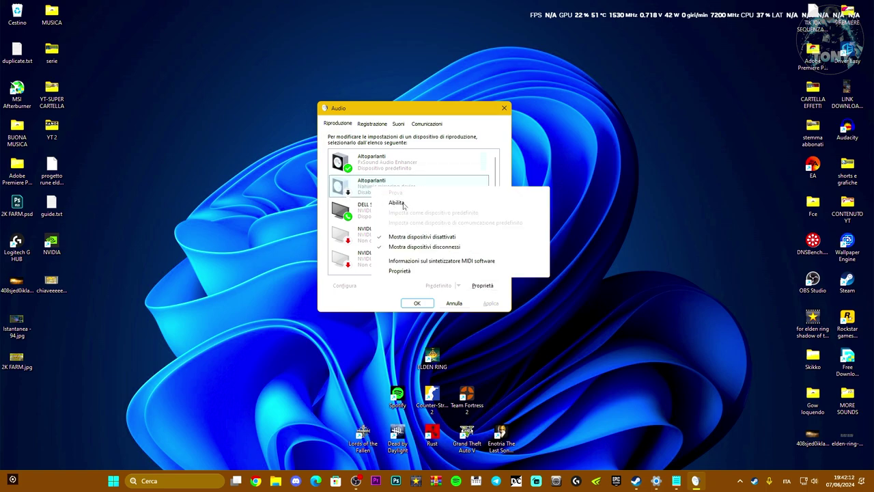
click(385, 204)
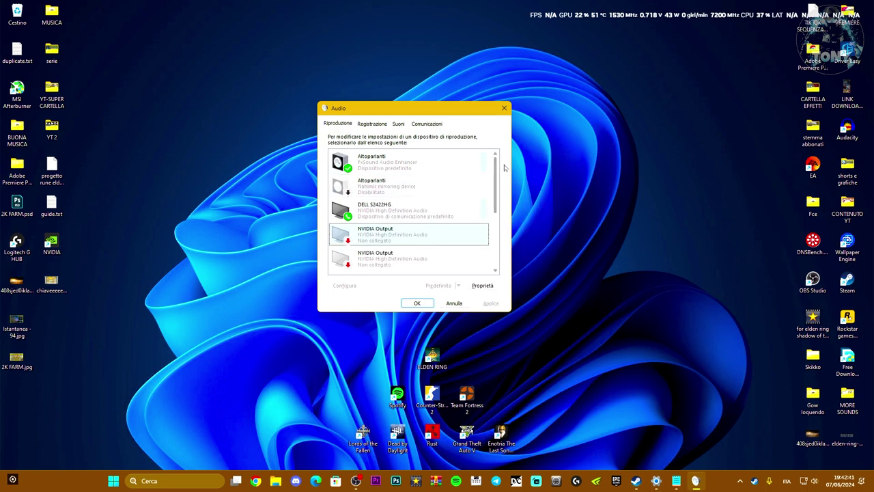
Step: Review the NVIDIA Output and other playback devices with their available actions, and close the Audio window
drag(496, 174, 494, 201)
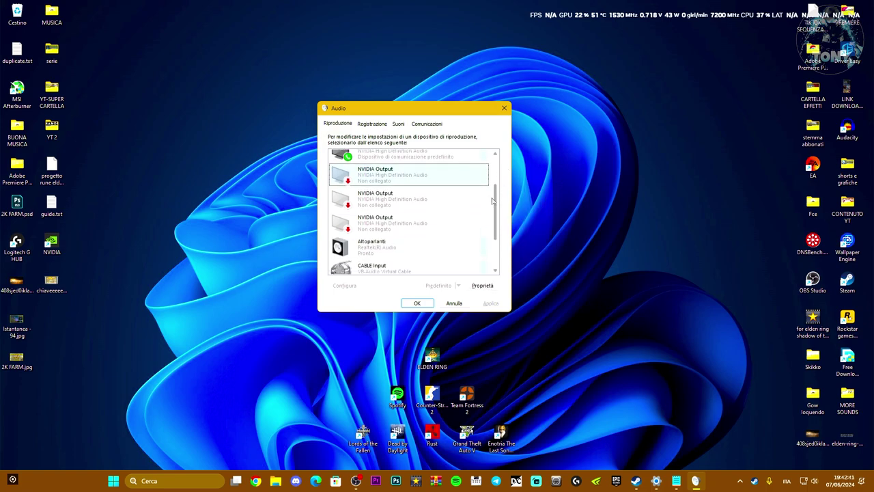
click(353, 205)
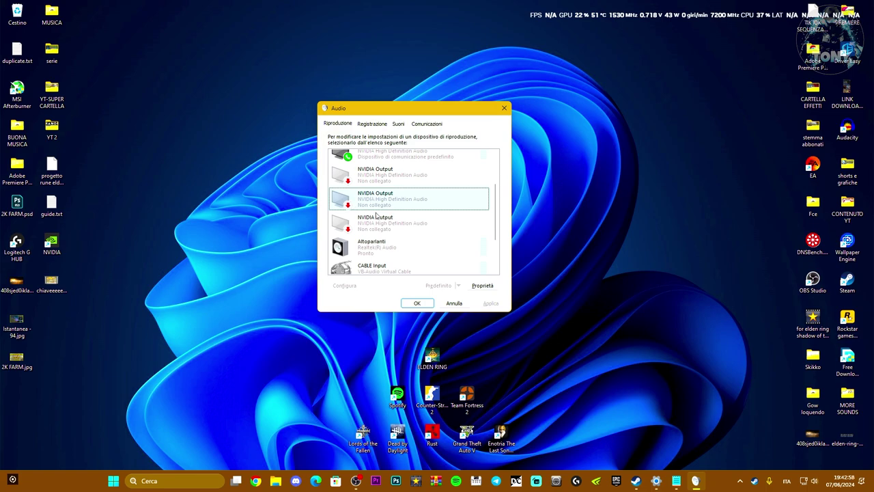
scroll(379, 215, down, 1)
scroll(391, 230, down, 2)
right_click(366, 155)
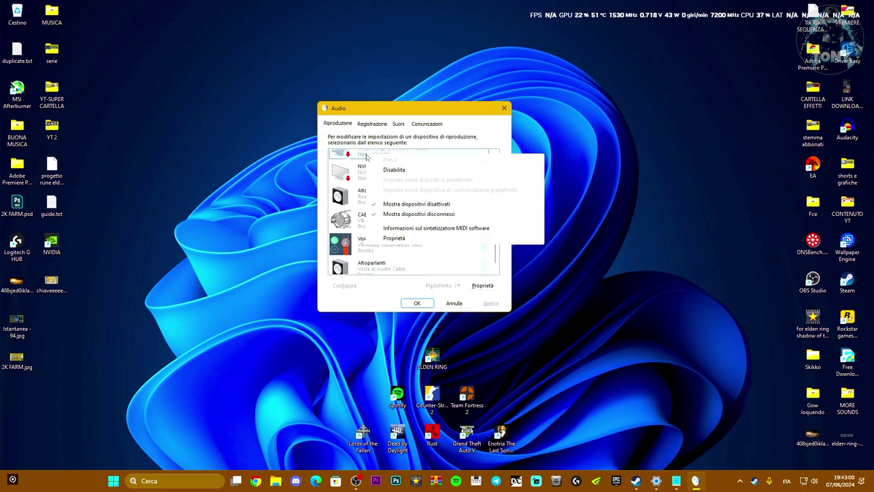
click(356, 183)
scroll(385, 229, up, 1)
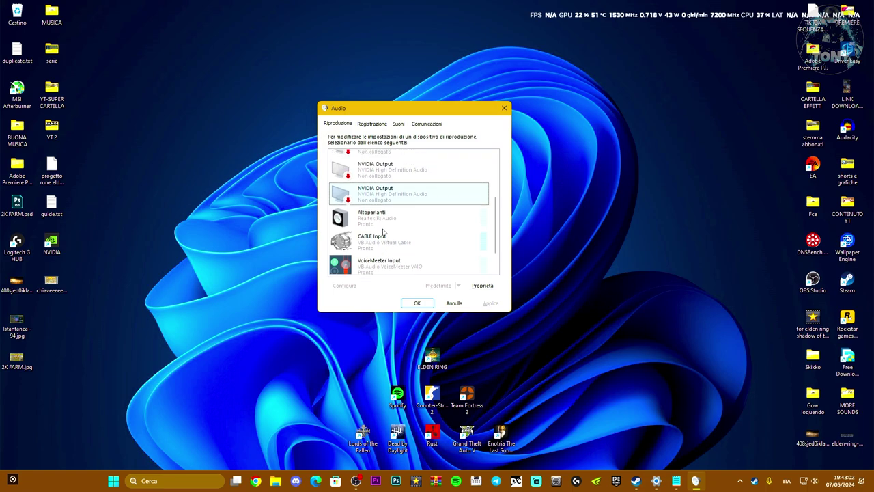
click(363, 178)
scroll(366, 183, up, 1)
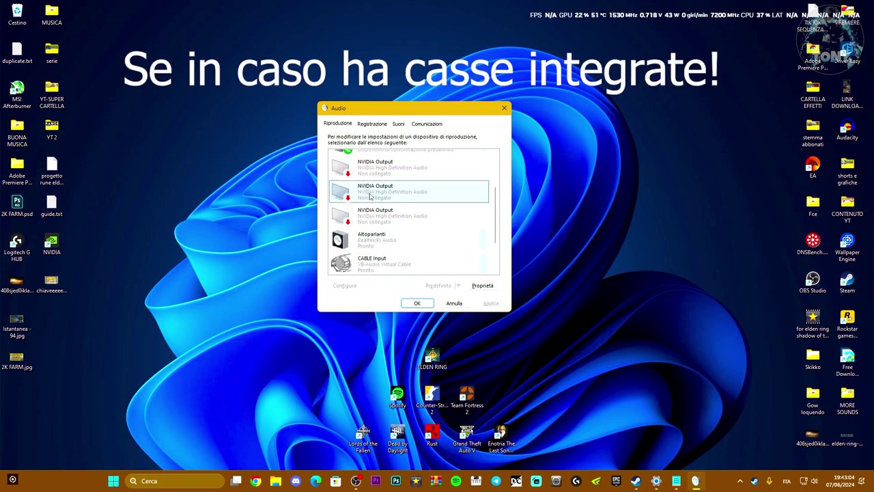
right_click(369, 194)
click(355, 191)
scroll(406, 223, down, 1)
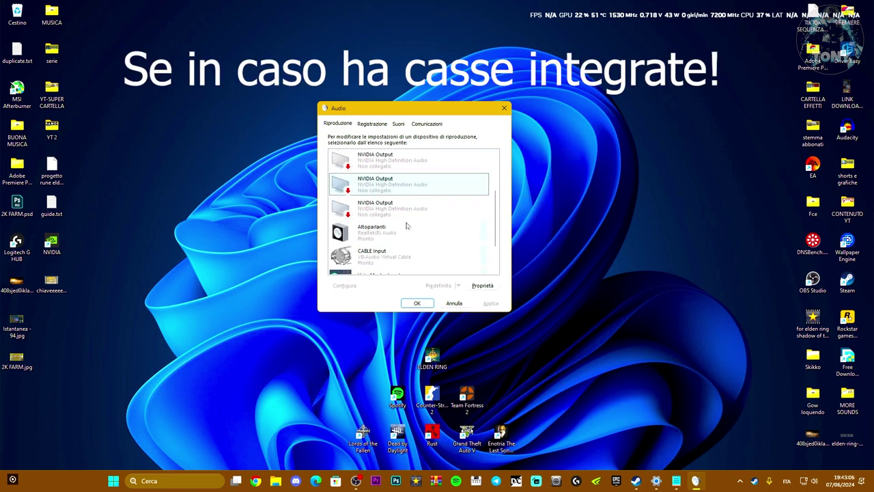
scroll(406, 226, down, 2)
click(505, 108)
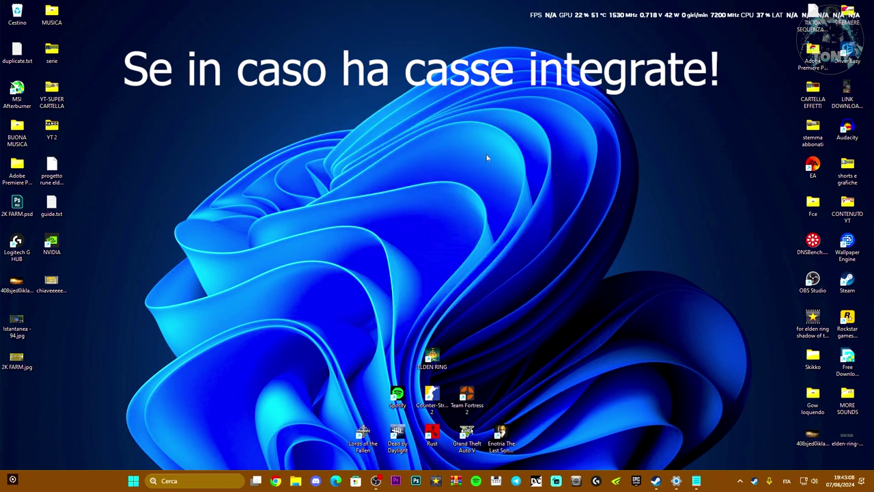
Step: Search for cmd and run the Command Prompt (Prompt dei comandi) as administrator
click(193, 481)
text(cmd)
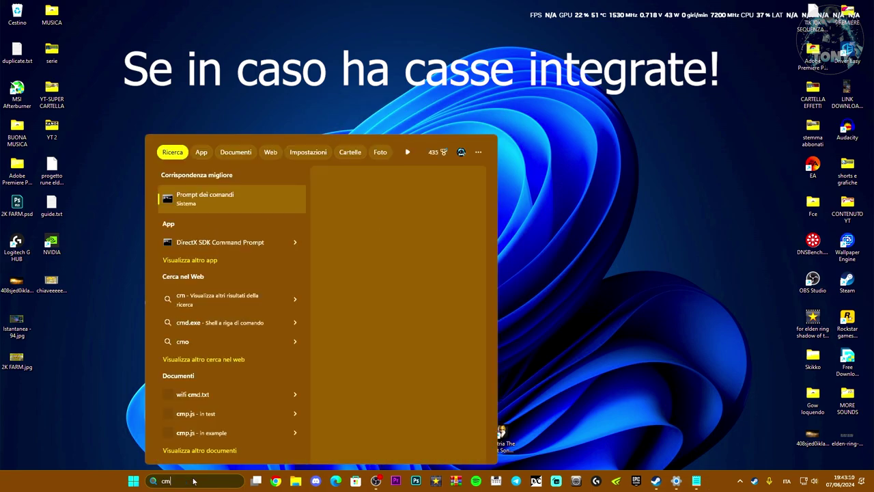
right_click(206, 209)
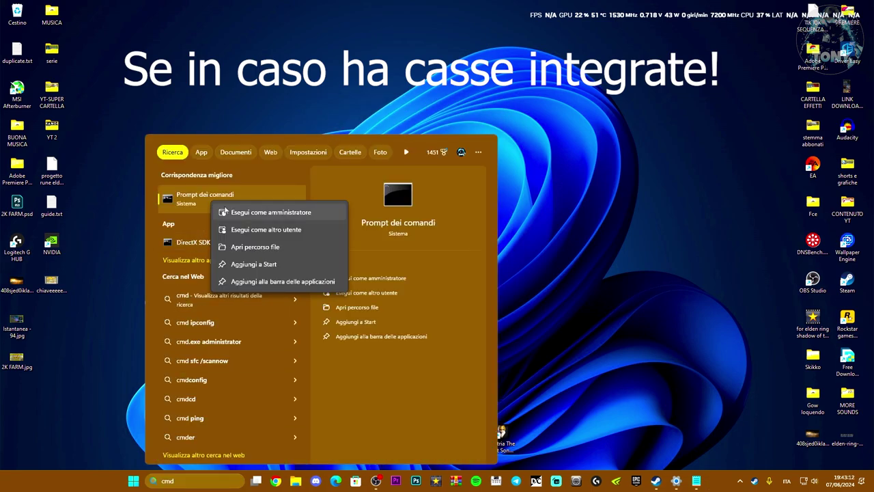
click(243, 214)
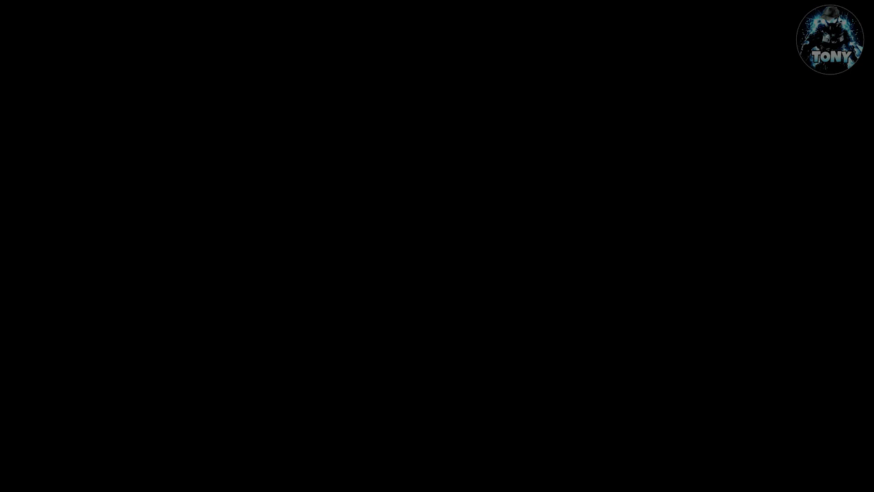
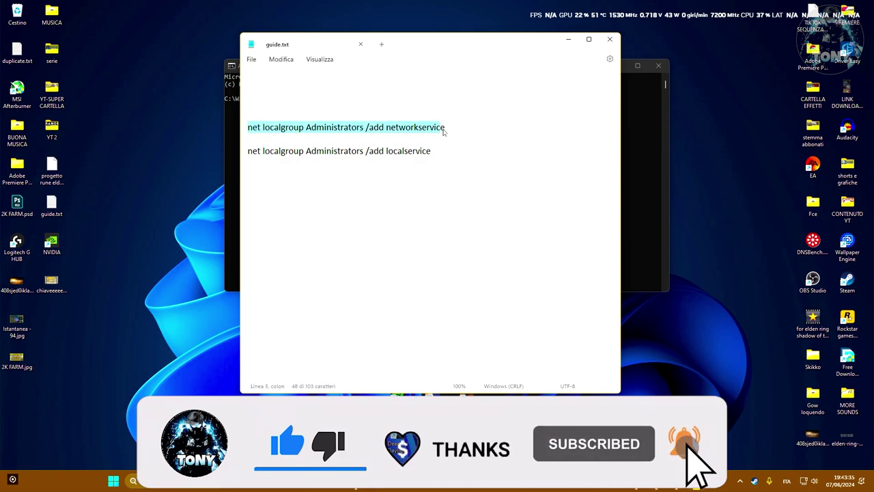
Step: Run net localgroup Administrators /add networkservice and net localgroup Administrators /add localservice from guide.txt in the Command Prompt, and close both windows
right_click(444, 134)
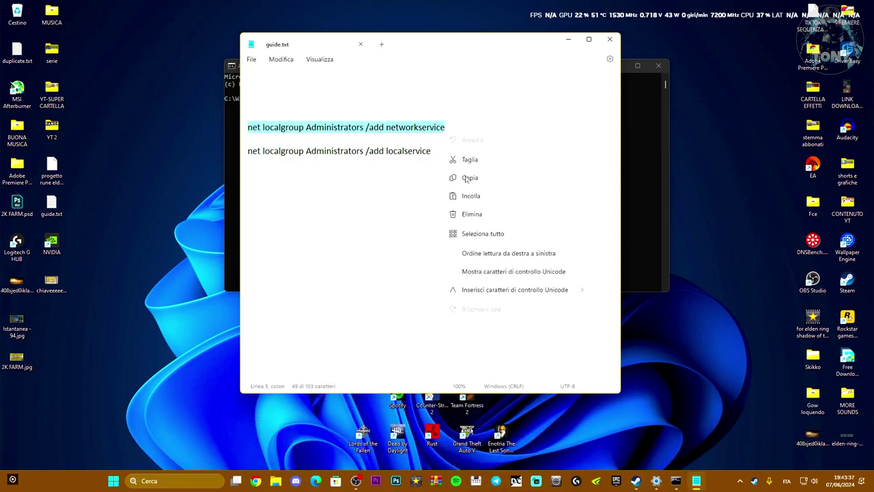
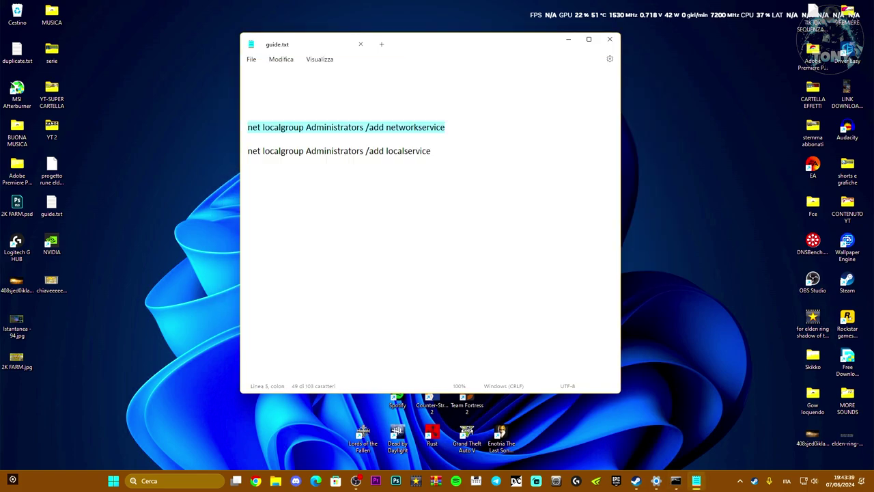
click(676, 480)
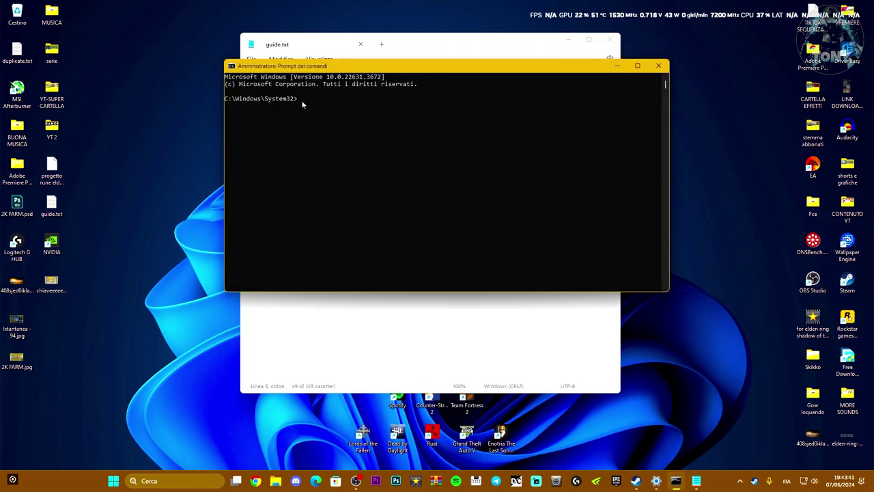
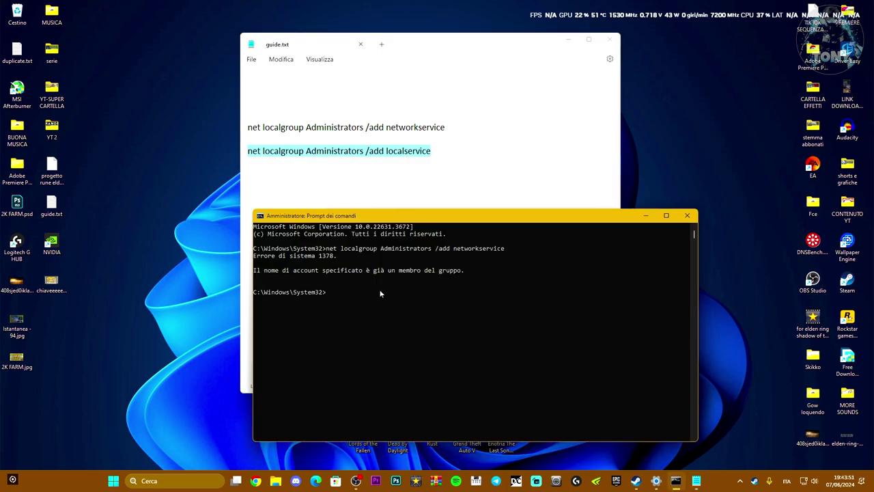
text(net localgroup Administrators /add localservice)
key(Return)
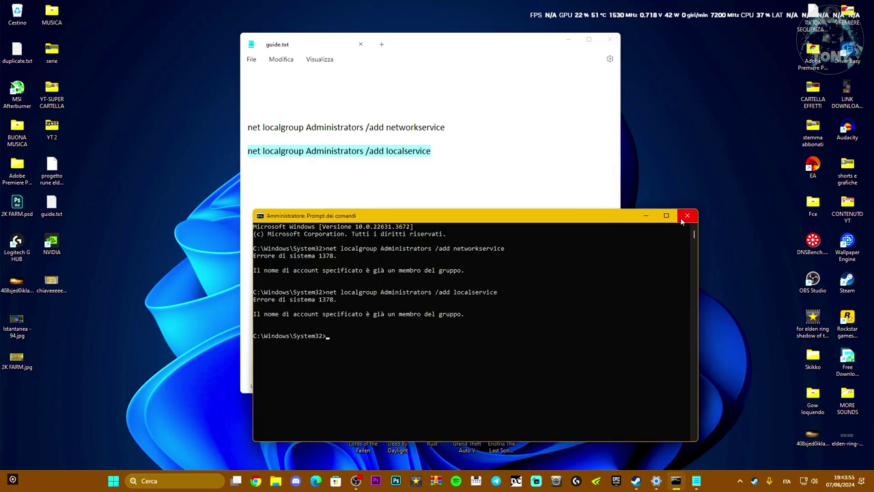
click(686, 216)
click(611, 41)
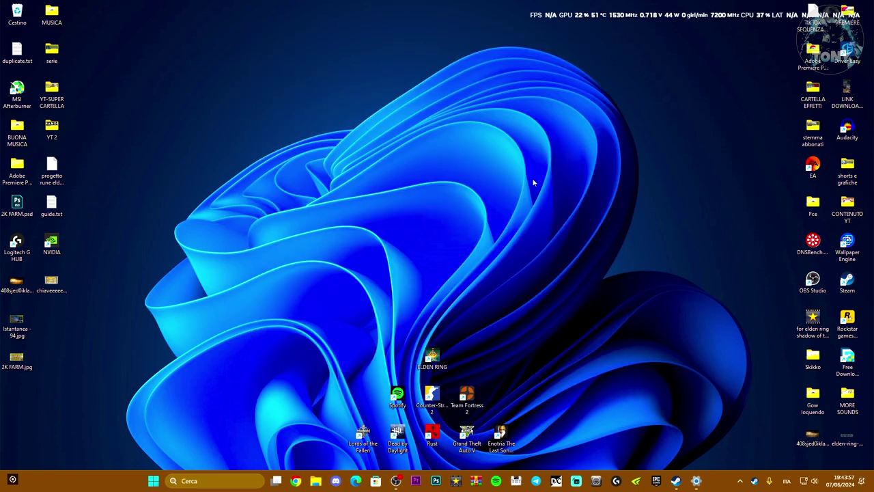
Step: Open Device Manager (Gestione dispositivi) from the recent searches and expand the audio, video and game controllers category
key(super+s)
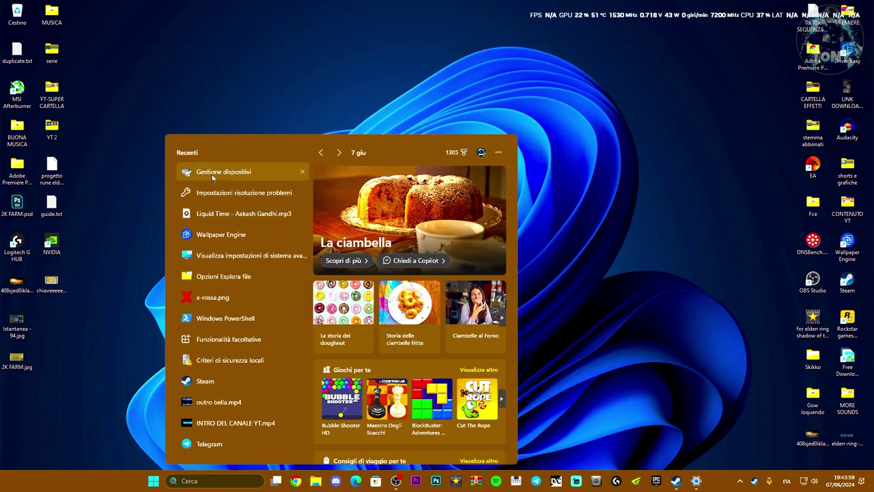
click(211, 175)
drag(213, 26, 446, 68)
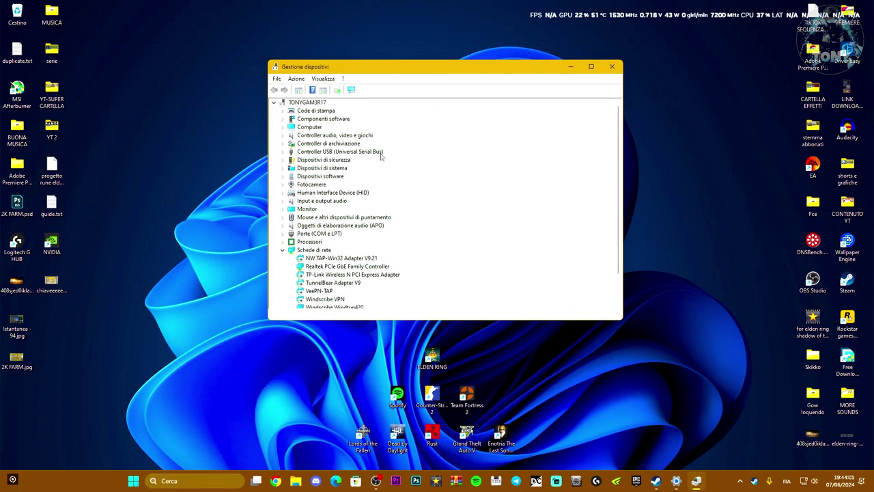
click(284, 203)
click(283, 202)
click(285, 136)
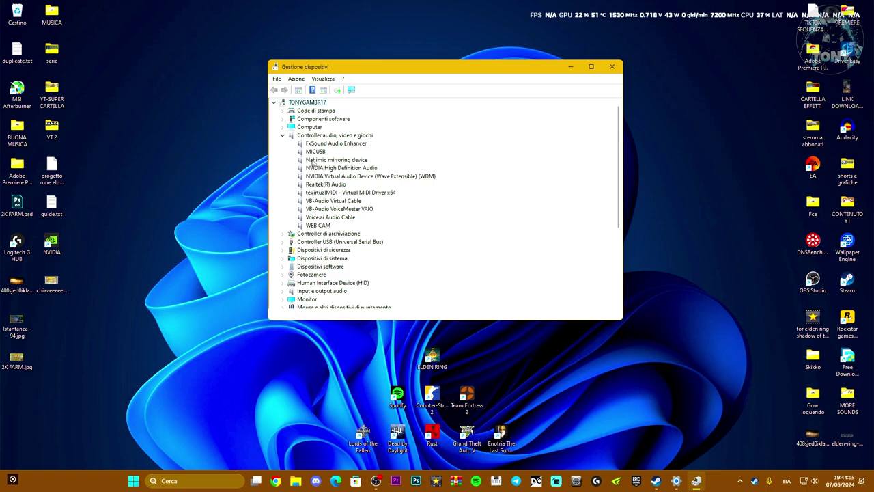
Step: Check the uninstall action for the Realtek(R) Audio device and the restart choice among the Windows power options
right_click(314, 186)
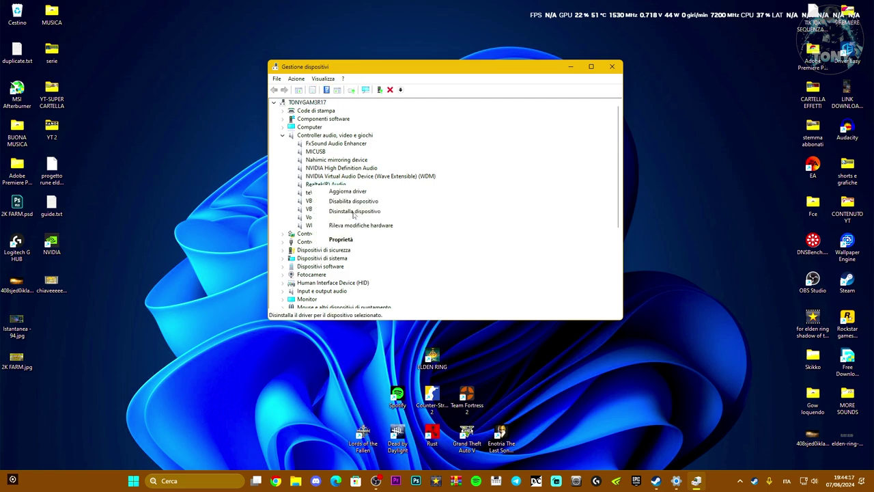
click(133, 480)
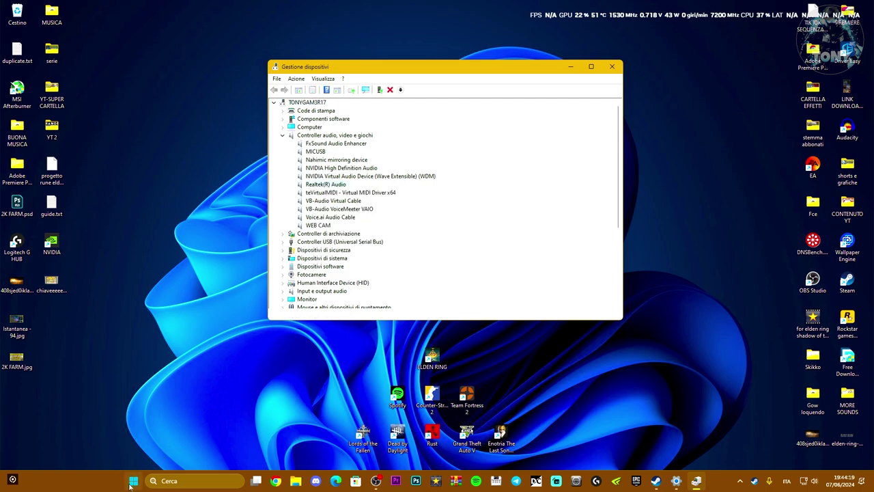
click(551, 450)
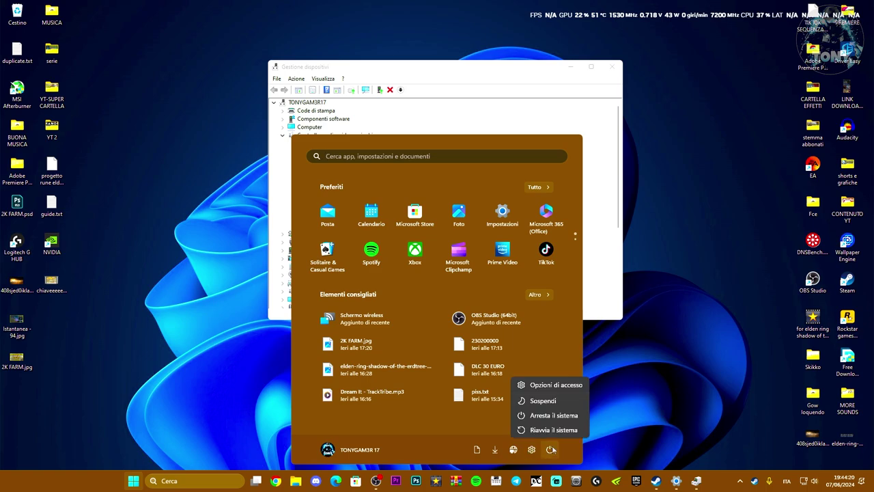
click(455, 70)
click(455, 71)
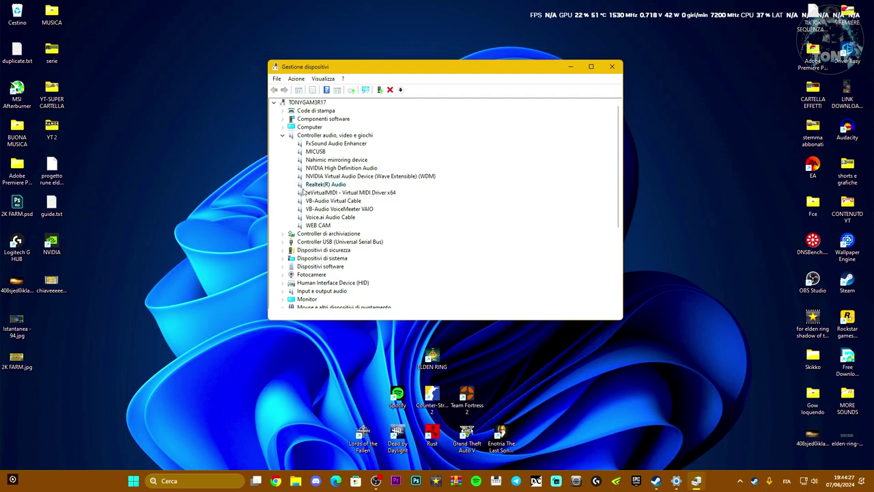
Step: Check the driver update action for the Realtek(R) Audio device and close Device Manager
right_click(306, 187)
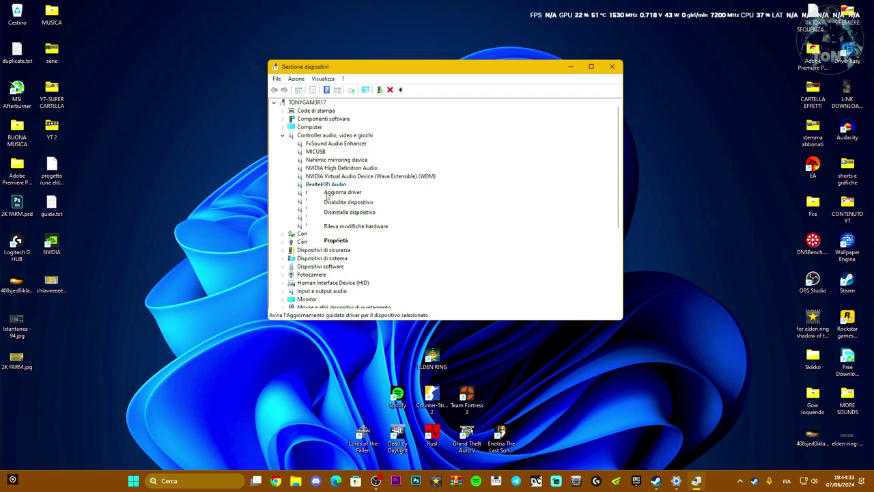
click(280, 176)
drag(422, 71, 395, 73)
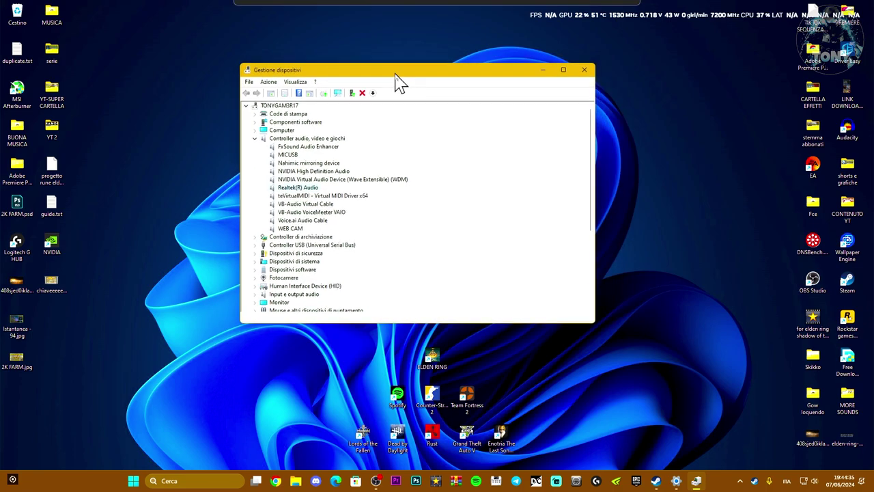
click(586, 71)
Step: Search Windows for serv, open Services (Servizi) and open the properties of the Plug and Play service
click(215, 482)
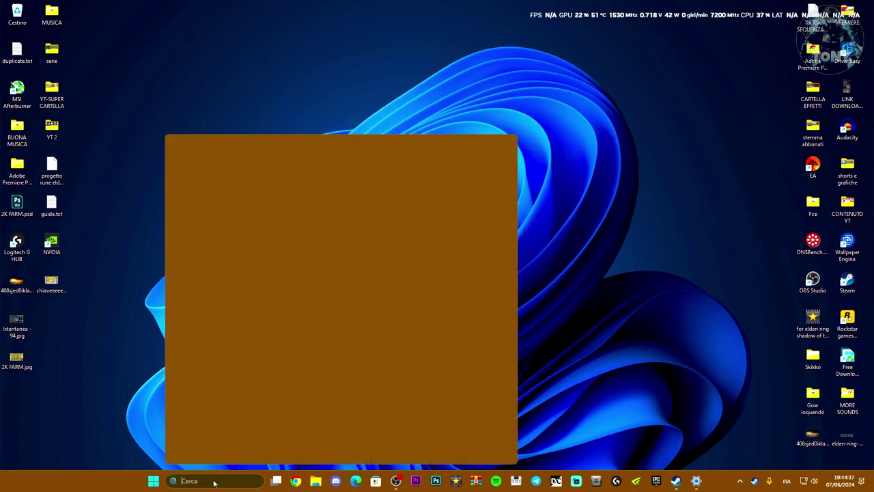
text(serv)
click(231, 205)
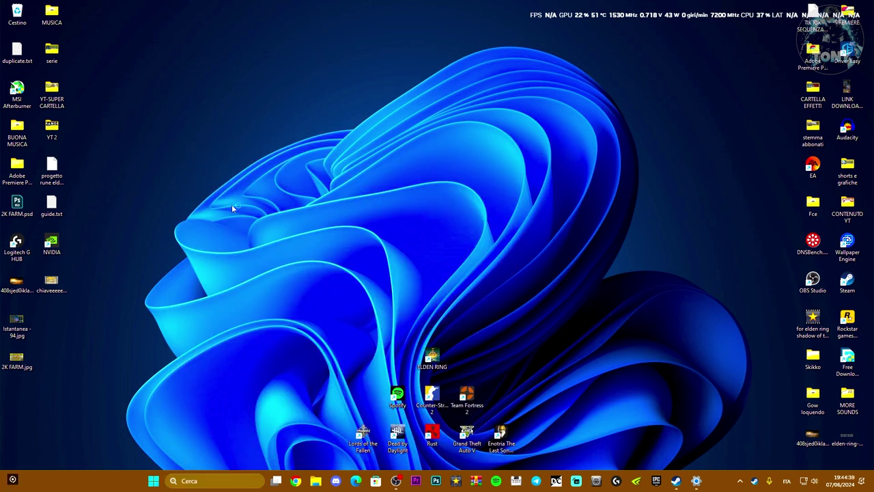
scroll(306, 228, down, 20)
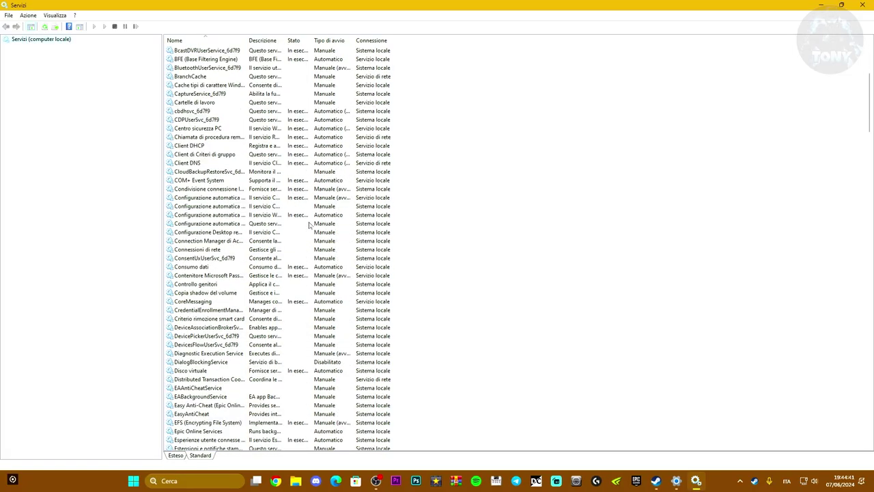
scroll(348, 275, down, 12)
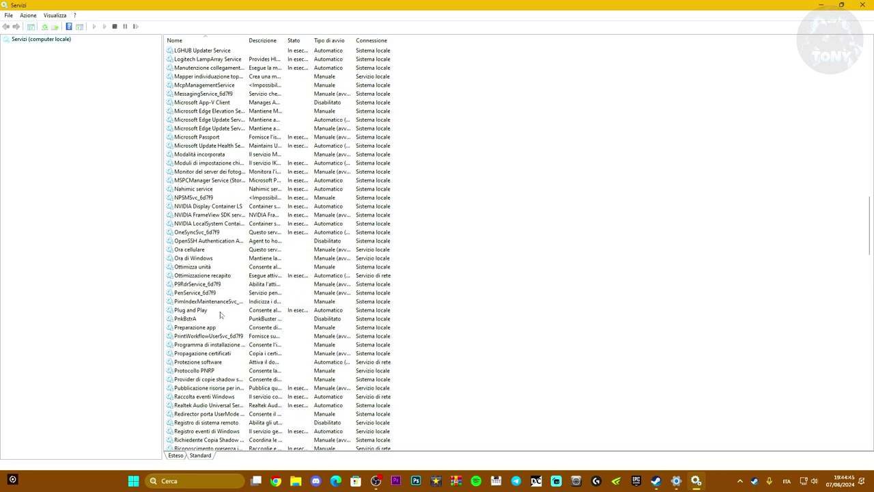
click(213, 311)
double_click(229, 314)
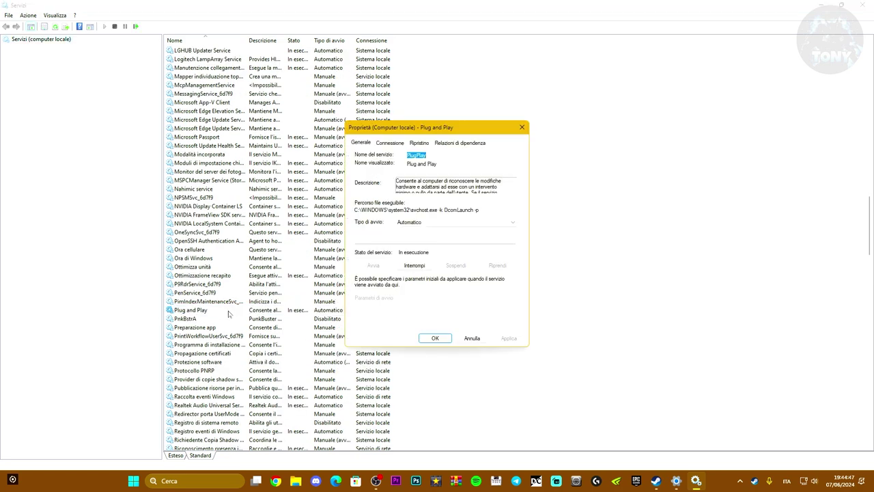
Step: Check the startup type options of the Plug and Play service, leave its properties without changes and close Services
click(427, 225)
click(426, 226)
click(472, 338)
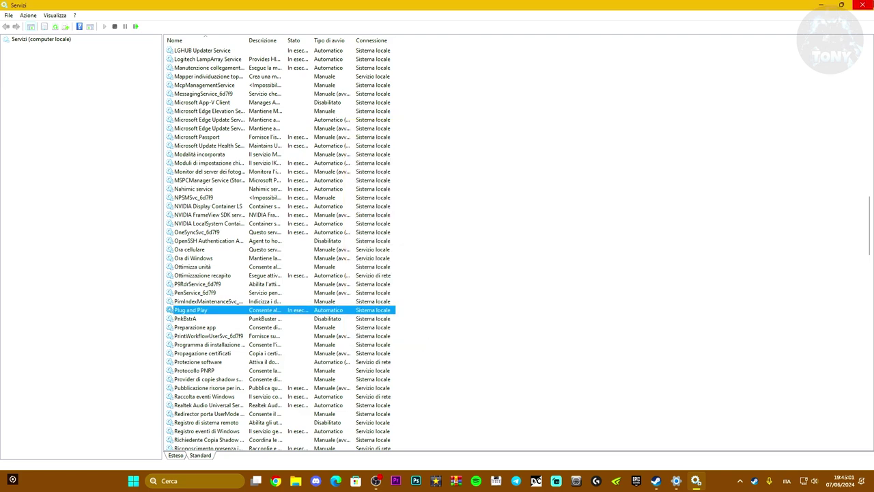
click(863, 4)
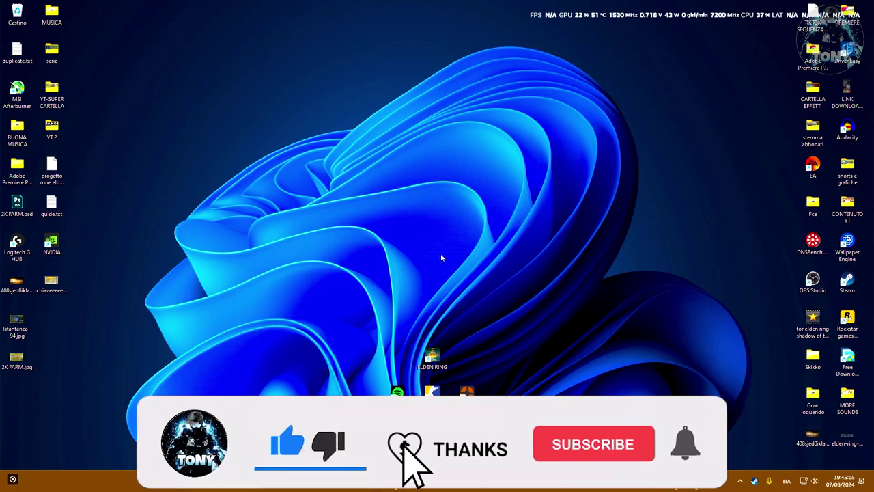
click(336, 195)
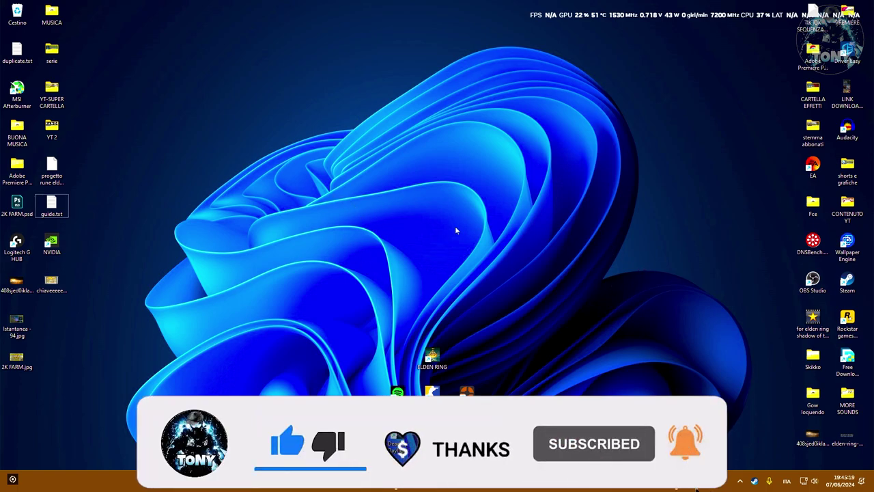